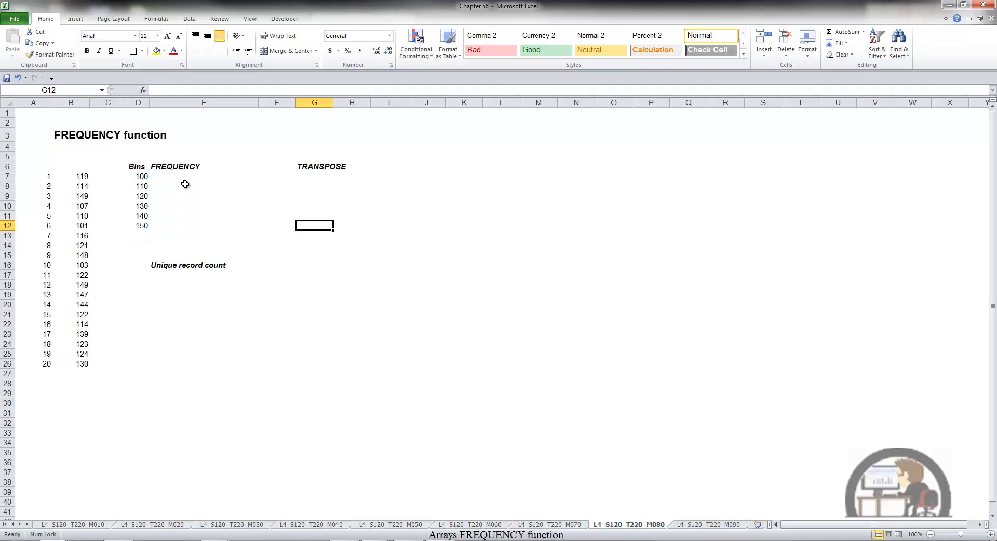
Enter the array formula =FREQUENCY(B7:B26,D7:D12) across E7:E12 and centre the results
drag(179, 178, 174, 229)
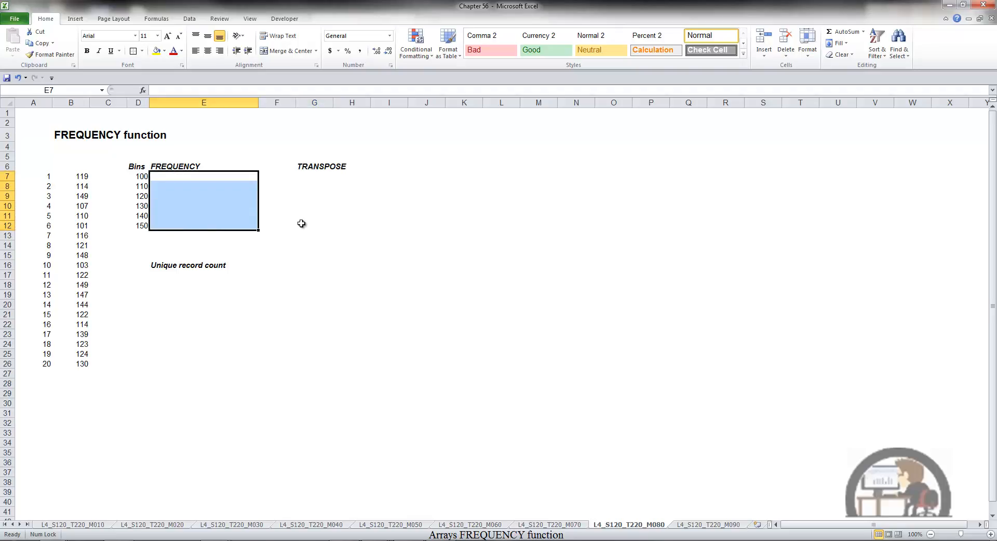
key(Caps_Lock)
text(=)
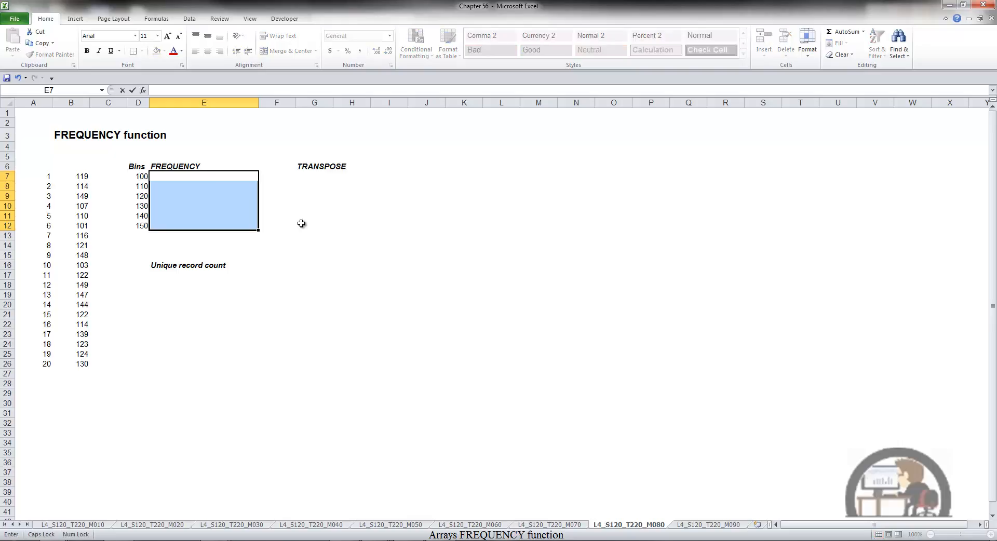
text(FREQ)
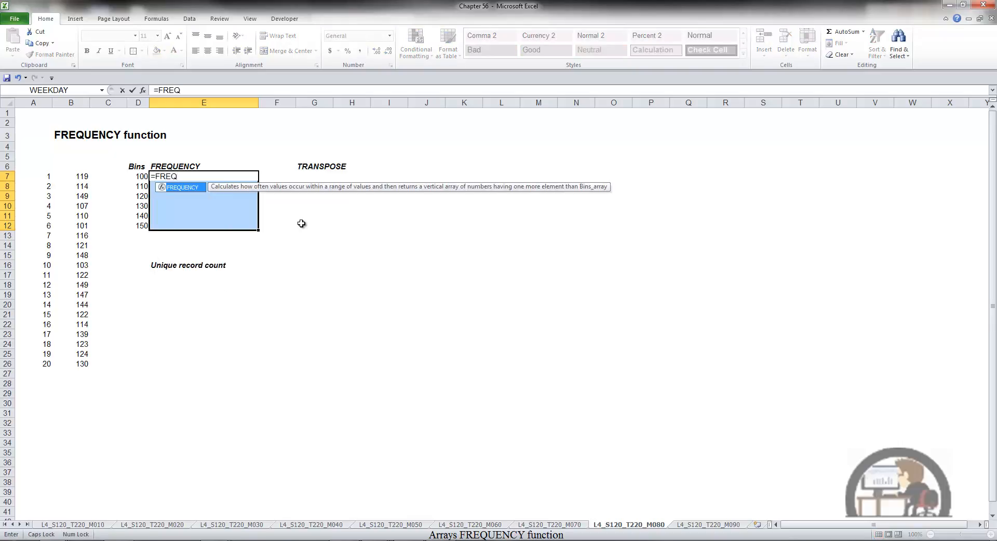
key(Tab)
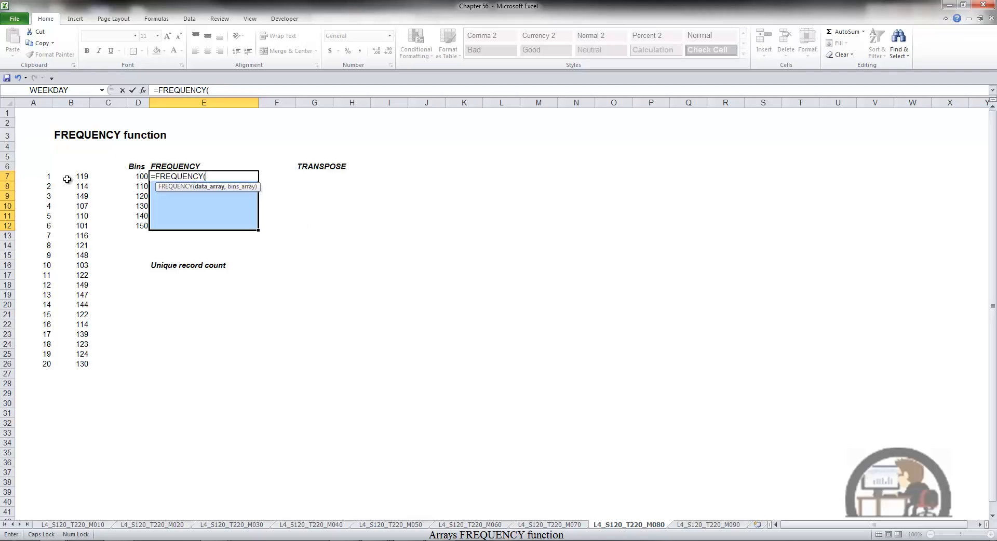
drag(71, 178, 82, 367)
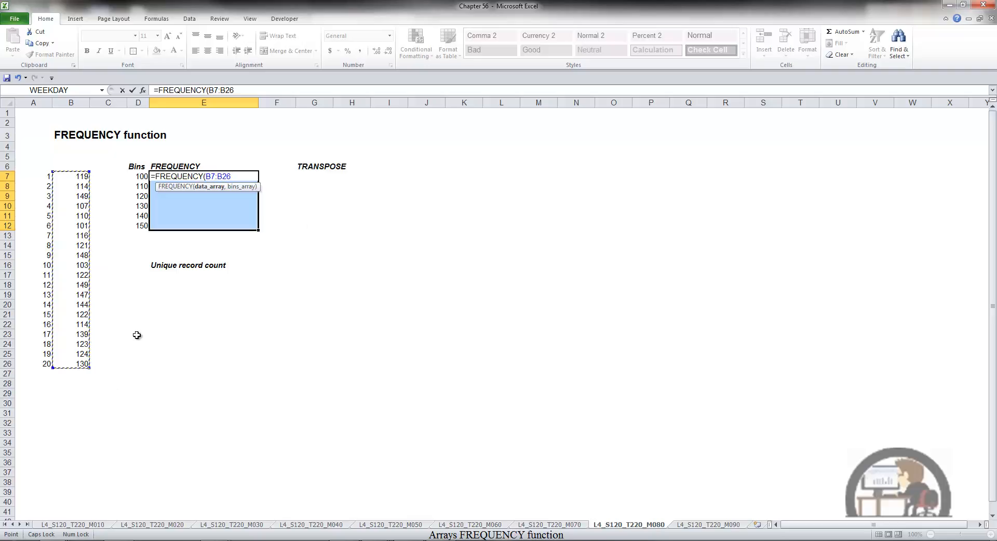
text(,)
drag(139, 177, 138, 226)
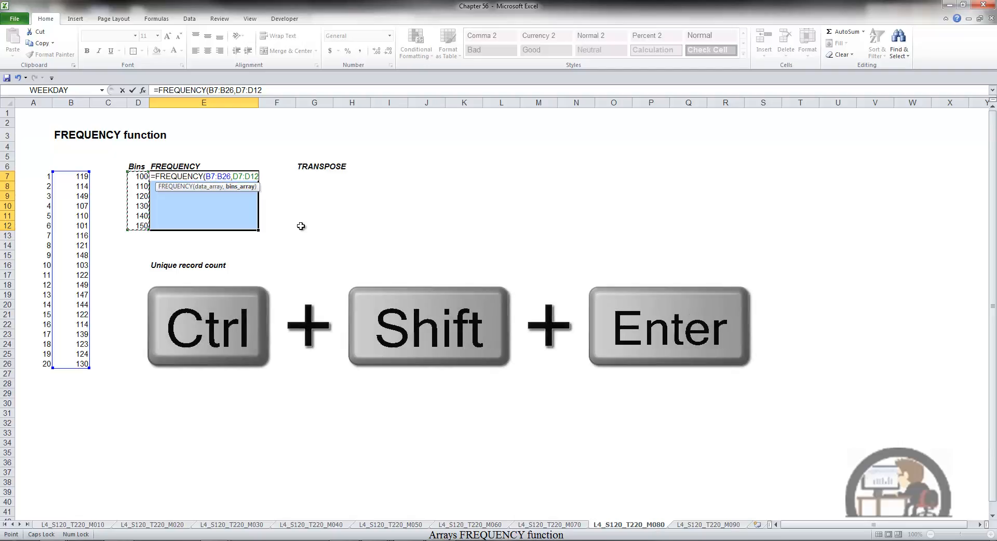
key(ctrl+shift+Return)
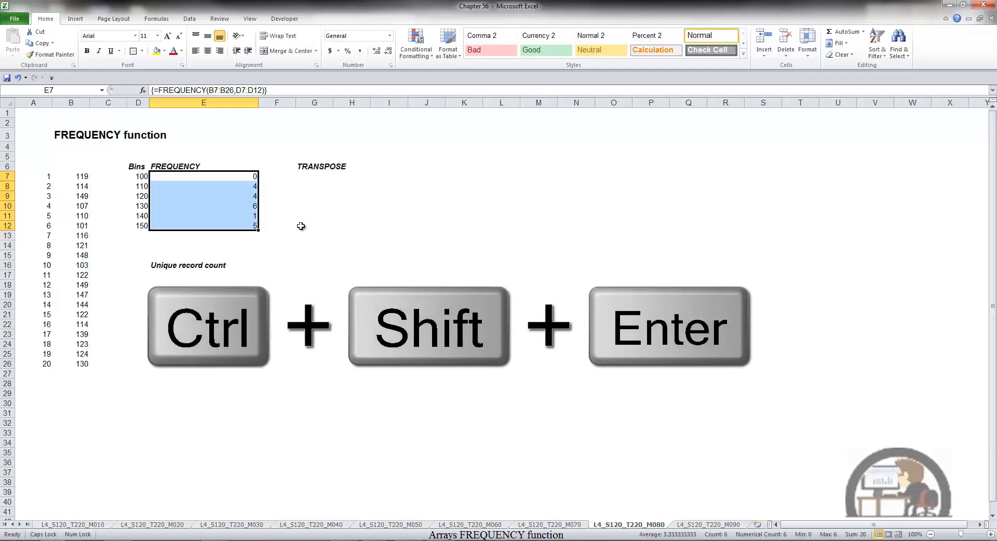
click(207, 51)
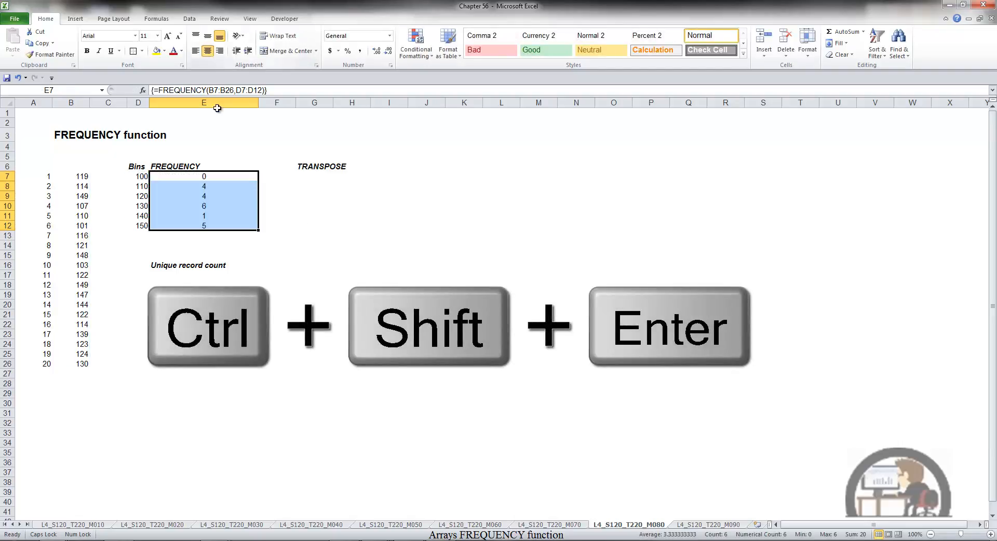
click(226, 139)
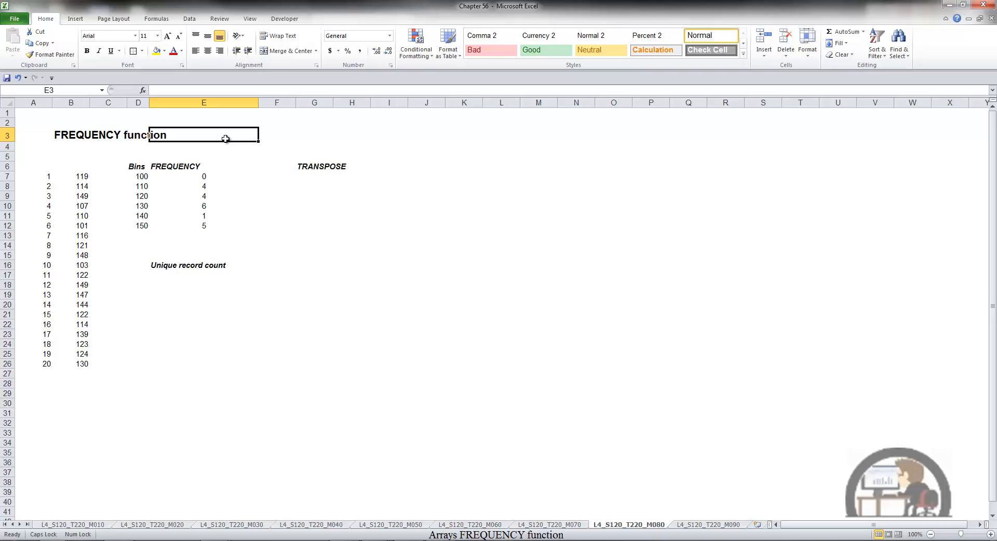
Reselect the FREQUENCY results in E7:E12 to check the range's row and column dimensions
drag(204, 177, 200, 225)
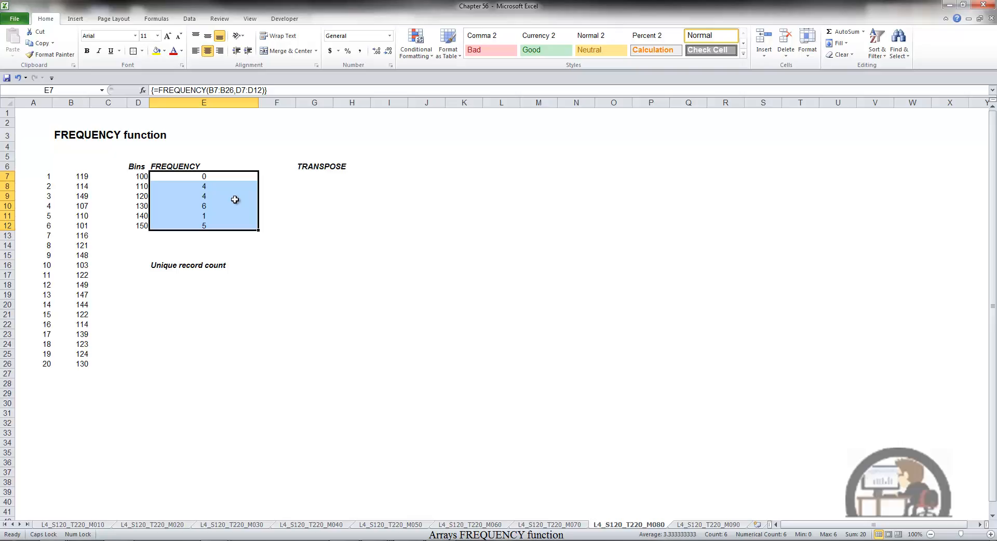
drag(225, 178, 220, 224)
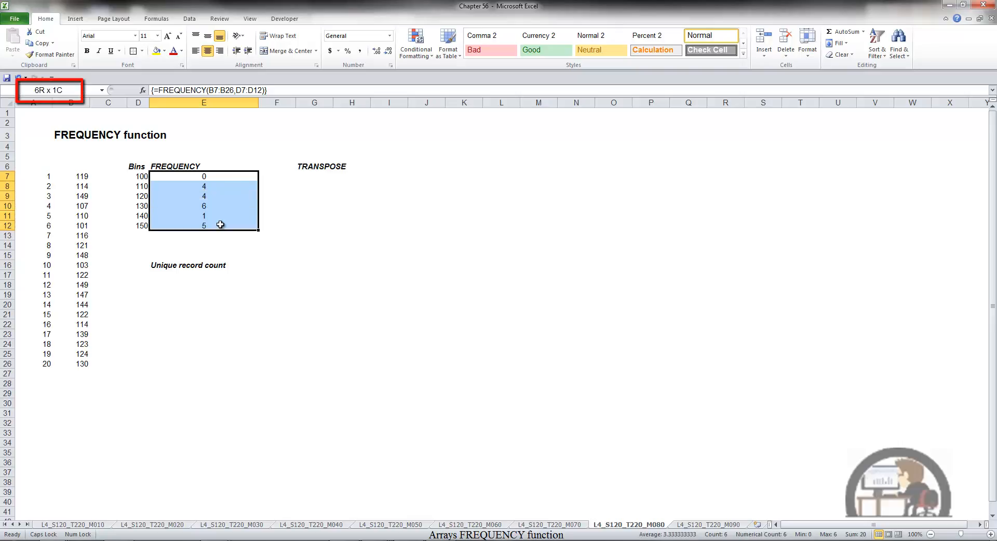
drag(221, 225, 220, 225)
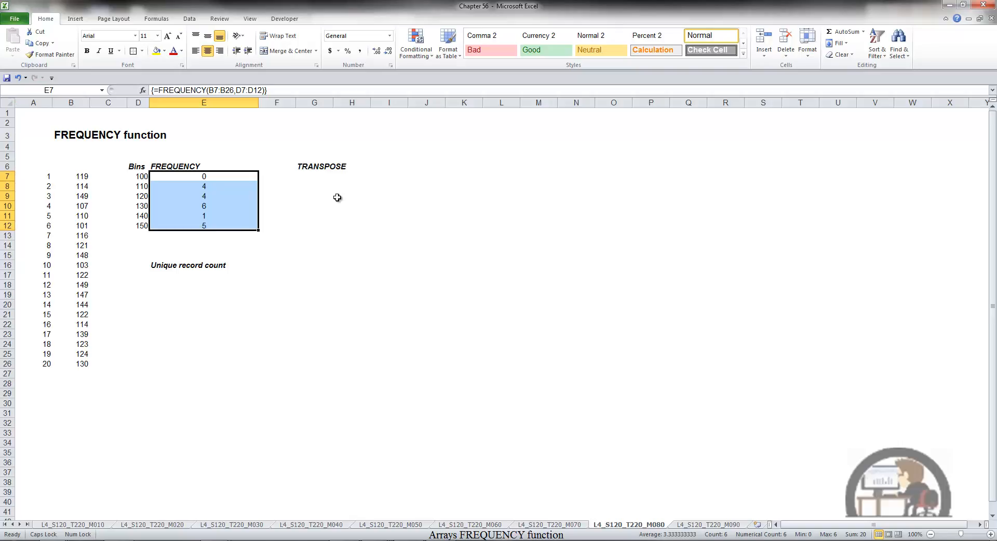
Enter the array formula =TRANSPOSE(FREQUENCY(B7:B26,D7:D12)) across G7:L7 and centre the results
click(322, 177)
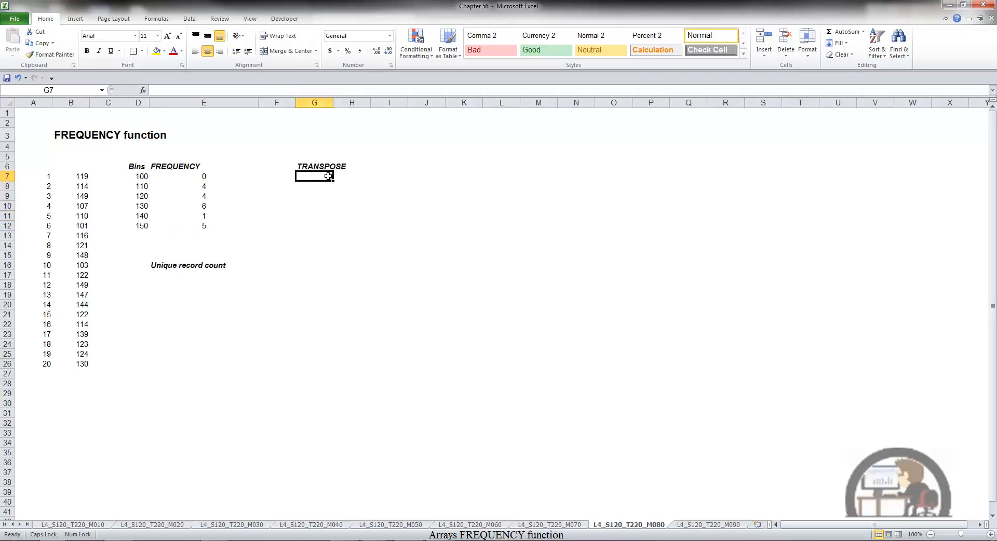
drag(328, 176, 491, 177)
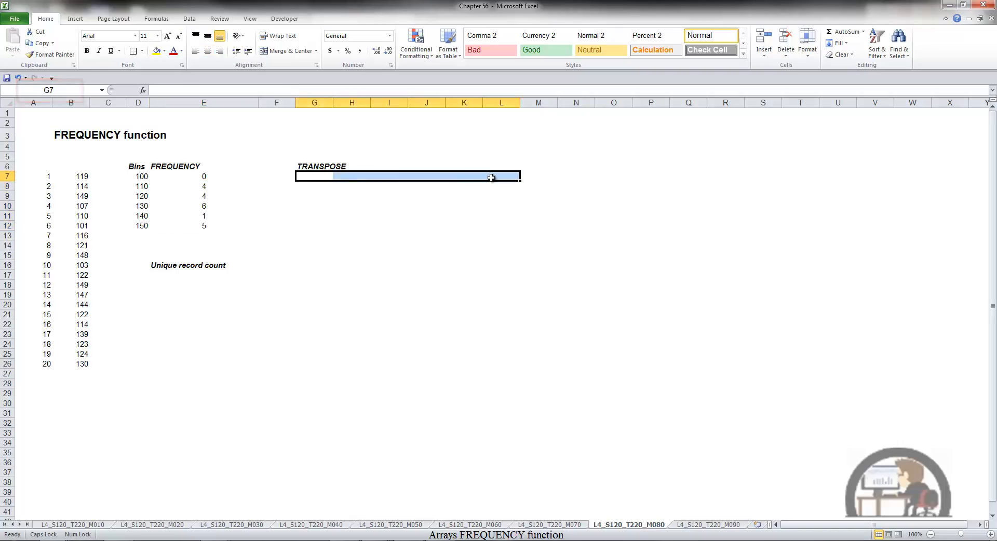
text(=)
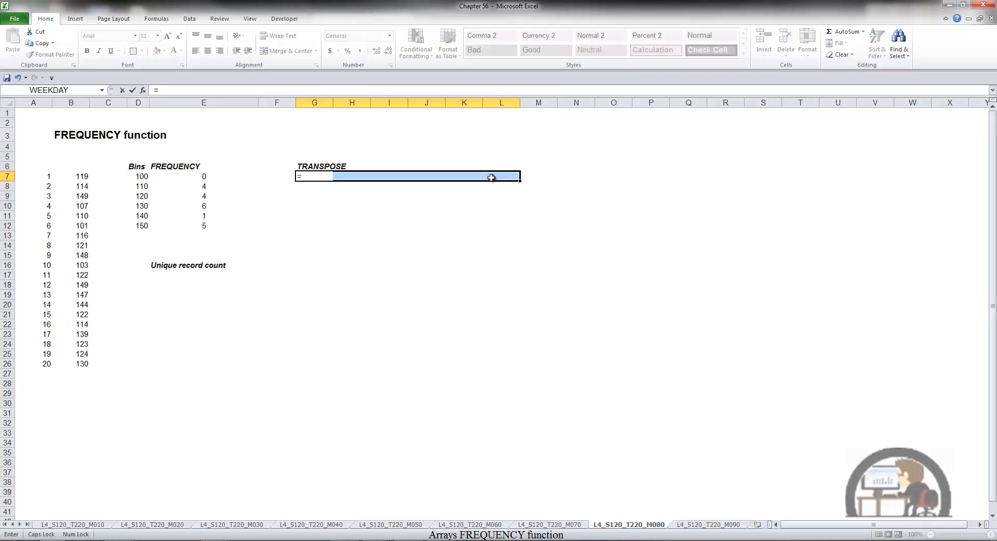
text(TRA)
key(Tab)
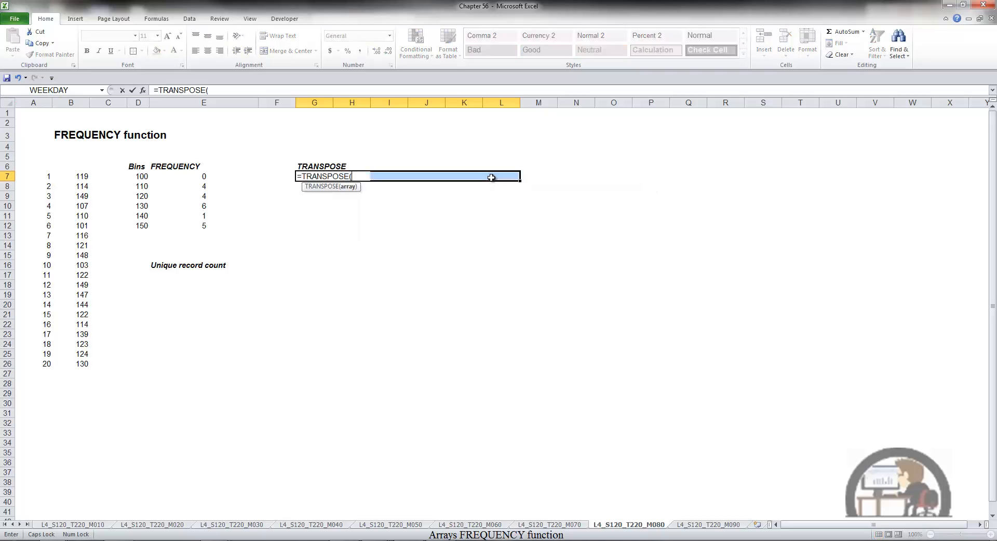
text(FRE)
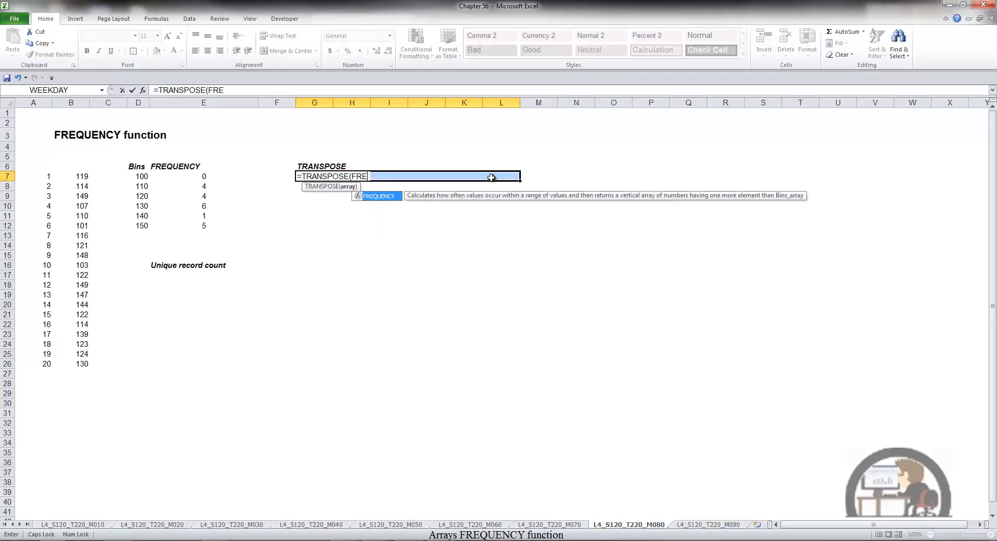
key(Tab)
drag(83, 177, 71, 363)
text(,)
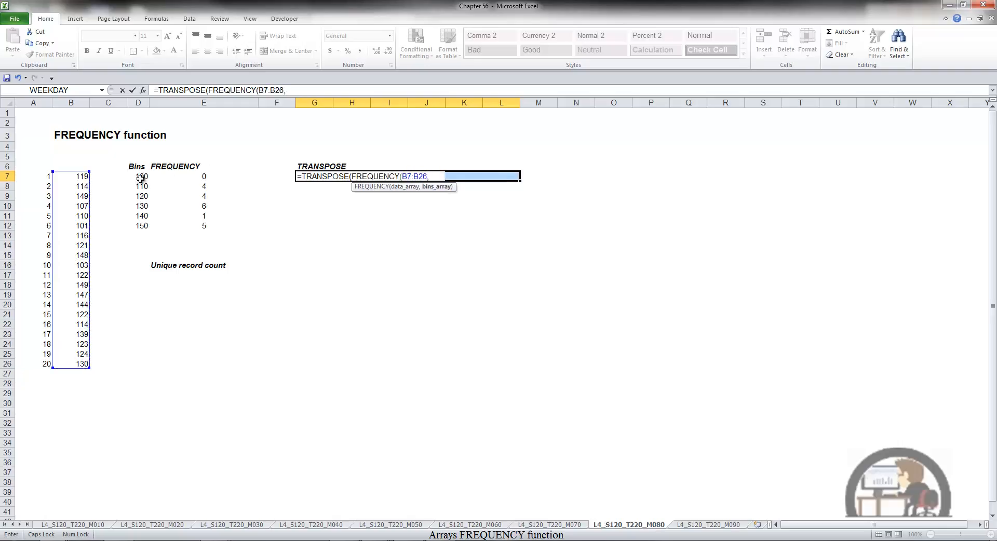
drag(141, 178, 139, 226)
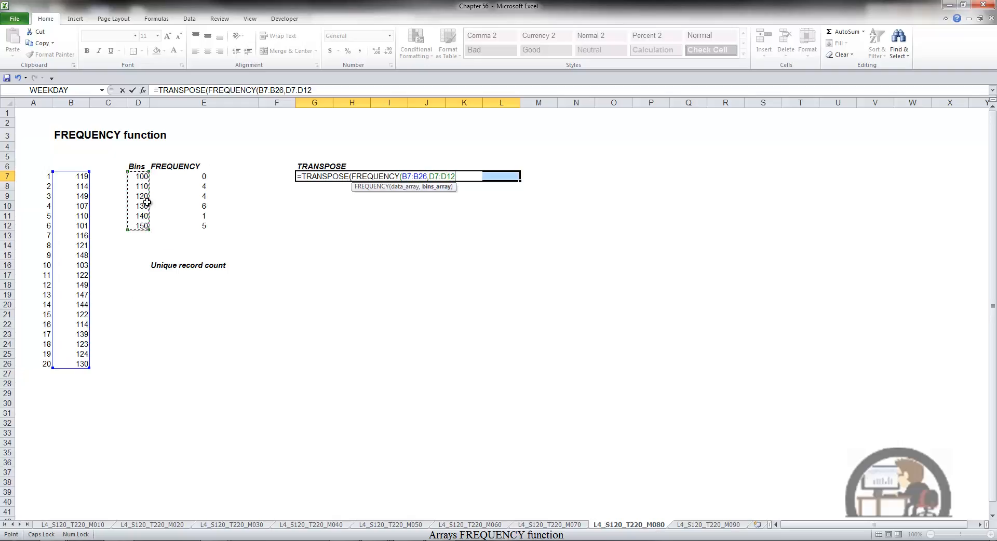
text())
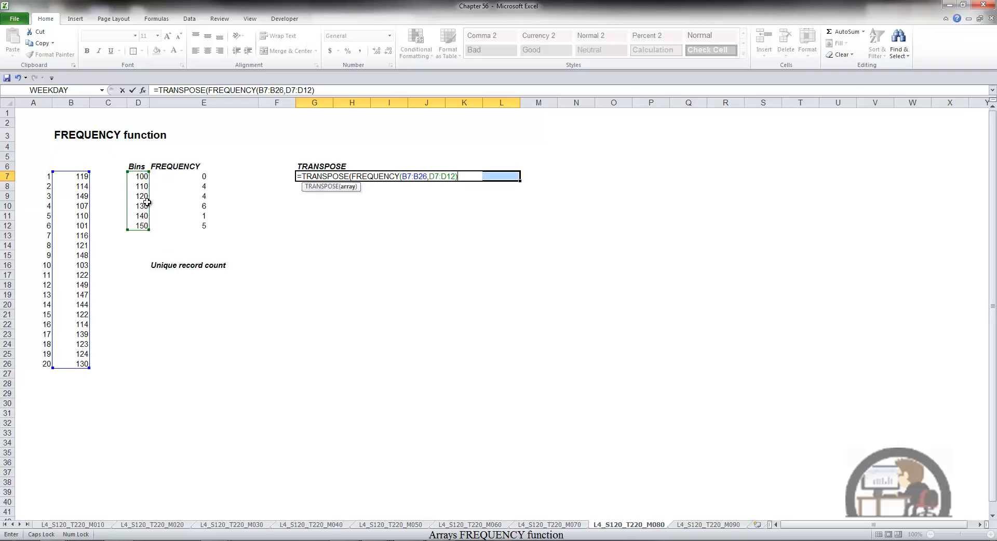
text())
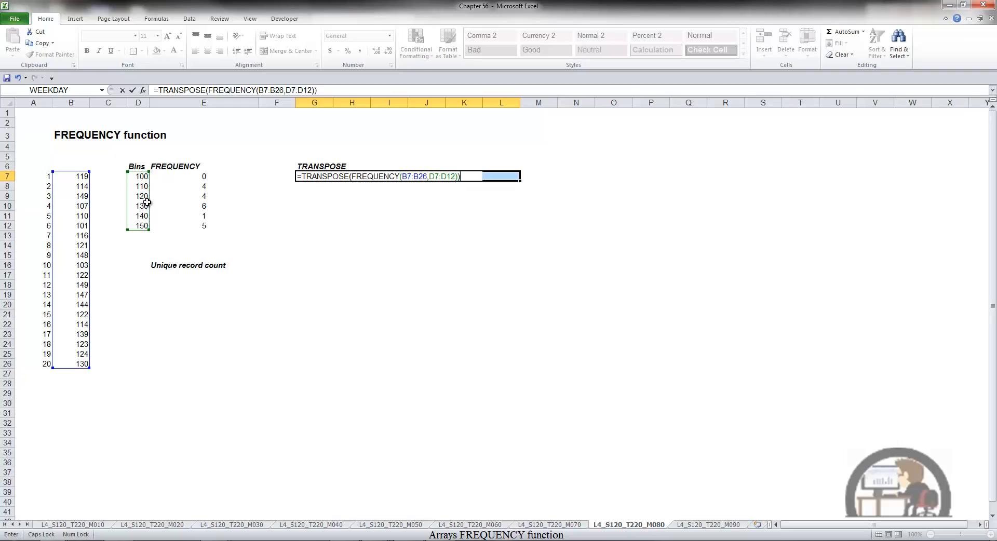
key(ctrl+shift+Return)
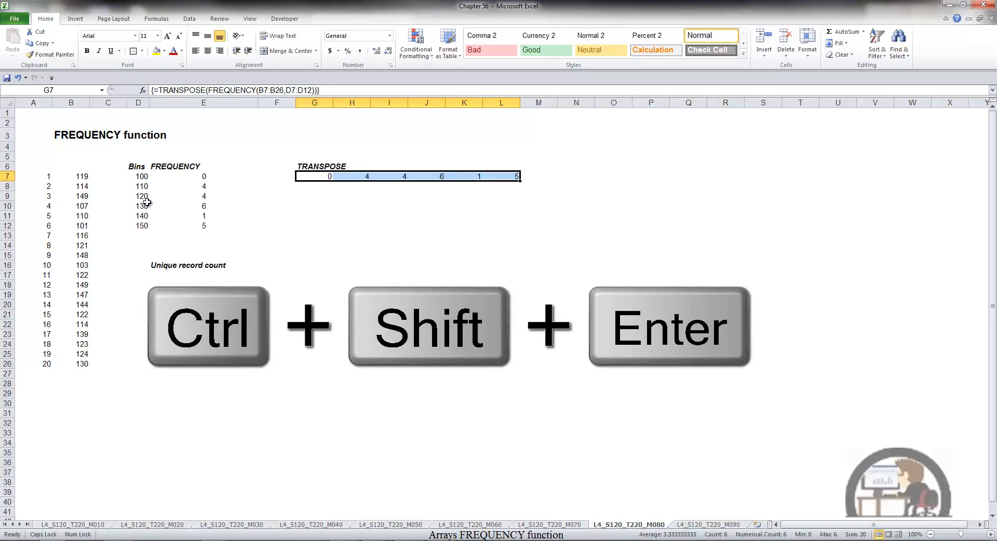
click(208, 51)
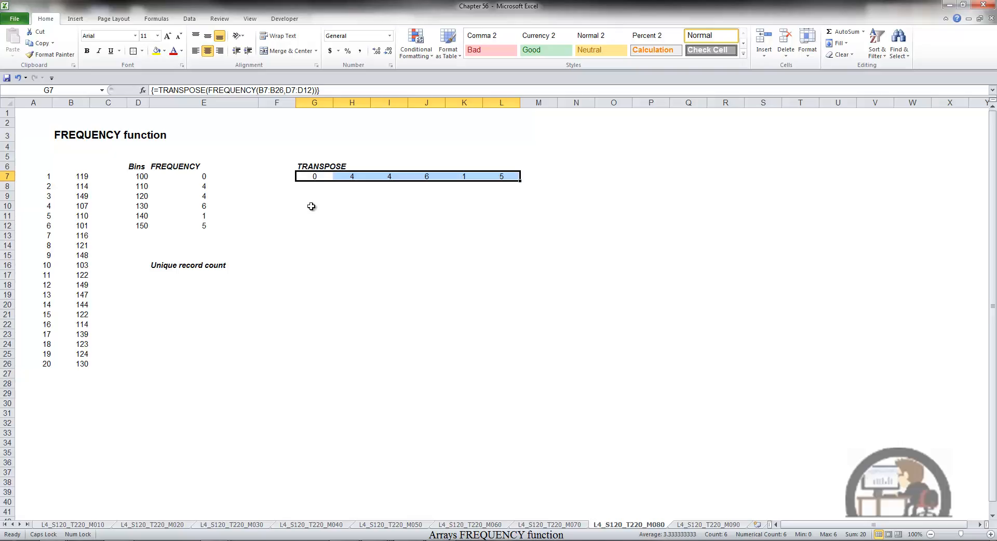
Set the bin value in D9 to 110 and check the frequency result beside it in E9
click(143, 196)
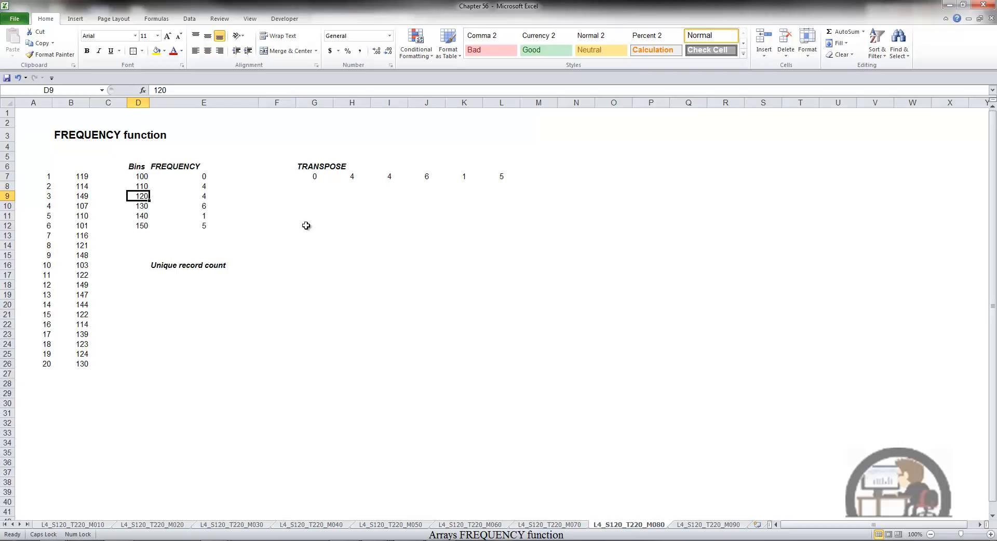
text(110)
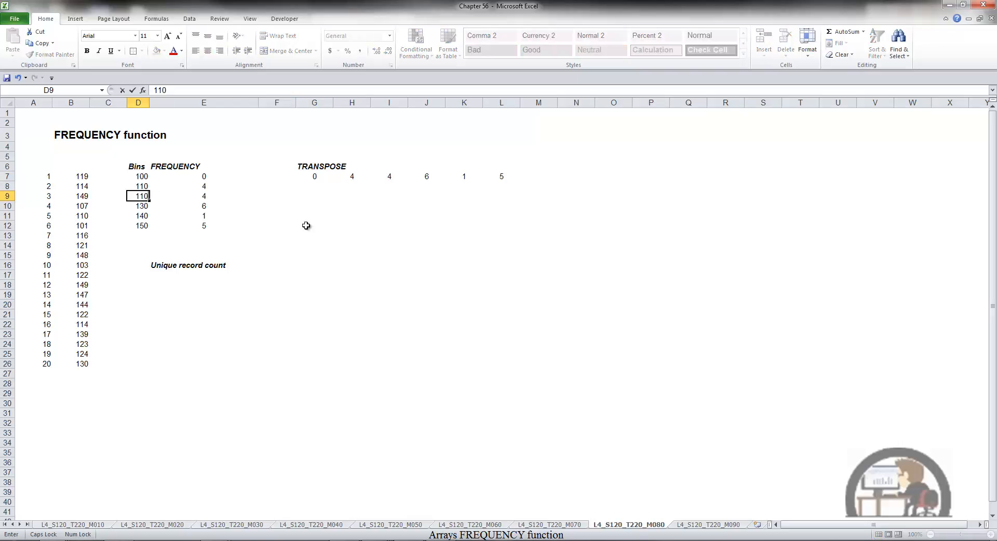
key(Return)
key(Up)
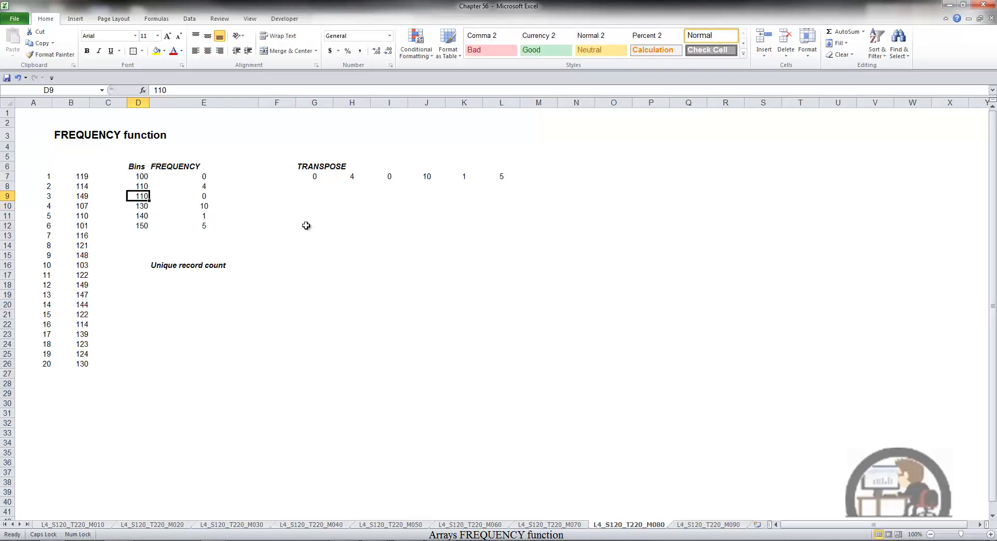
key(Right)
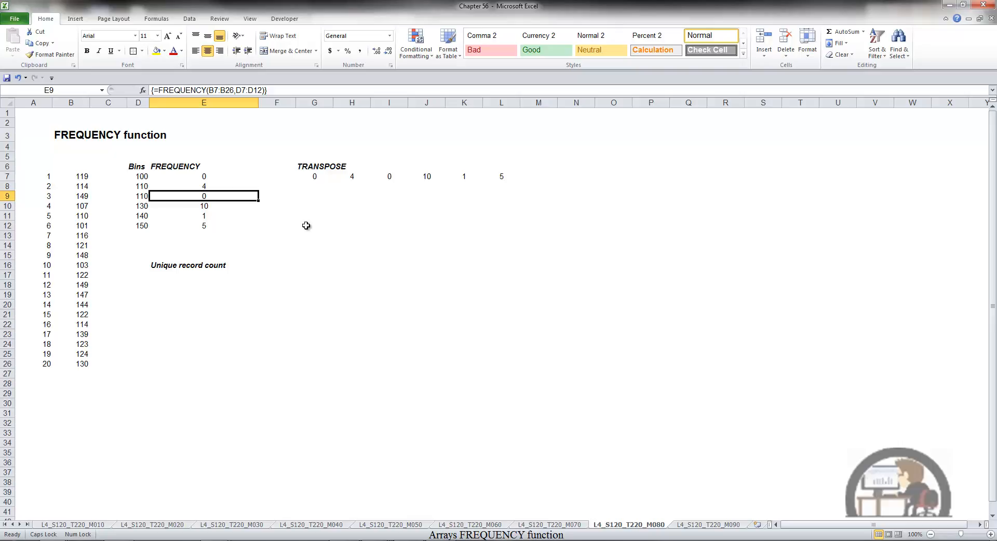
Start the unique record count formula in E17 as =FREQUENCY(B7:B26,B7:B26), using the data range as its own bins
click(185, 277)
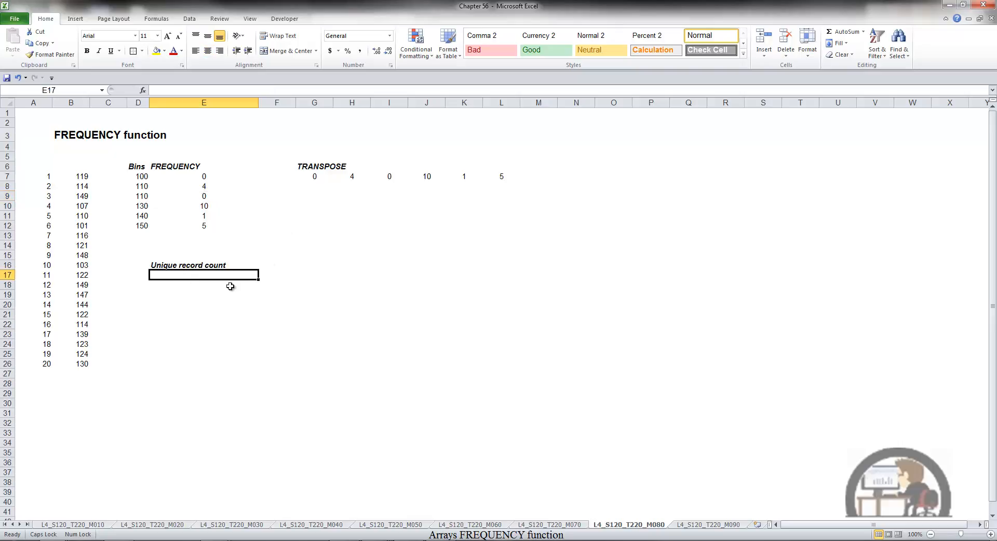
text(=)
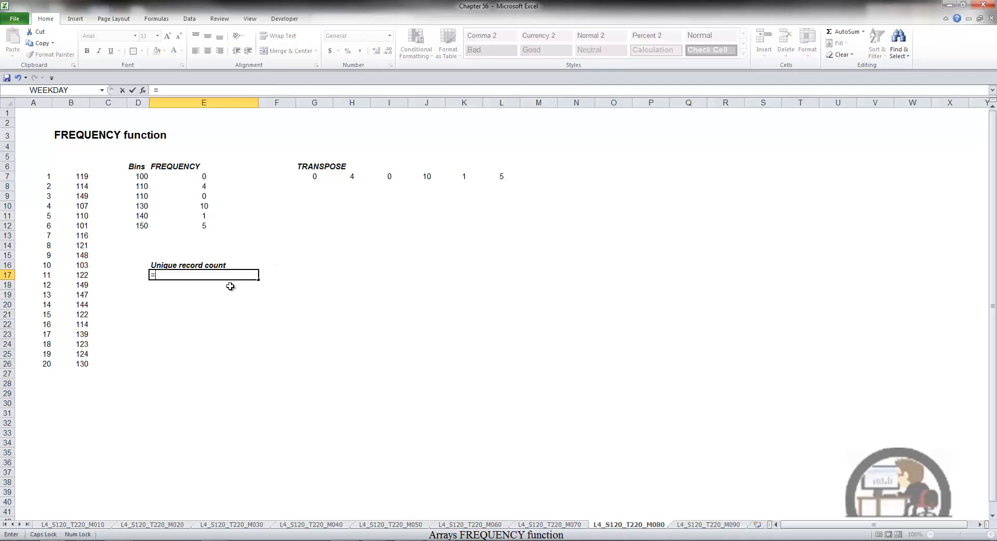
text(FRE)
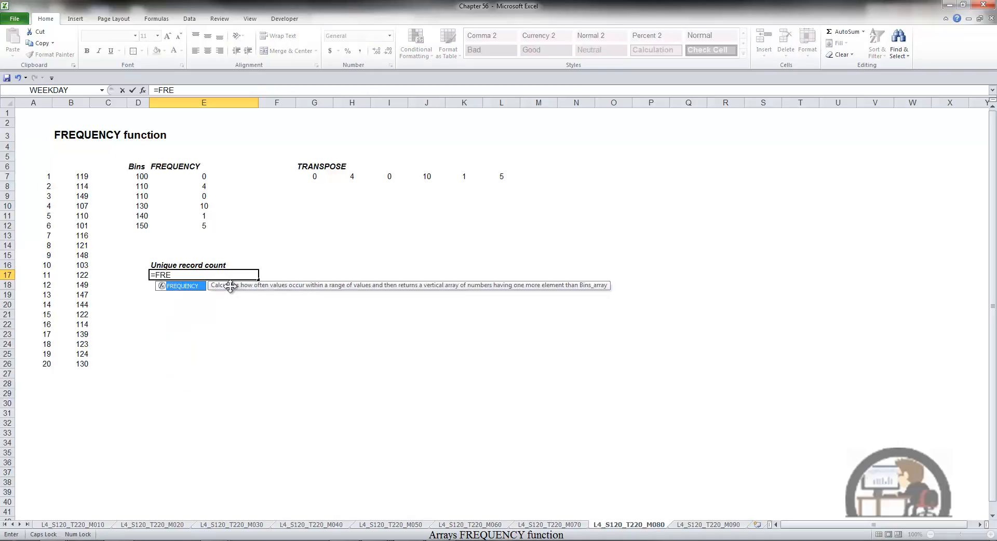
key(Tab)
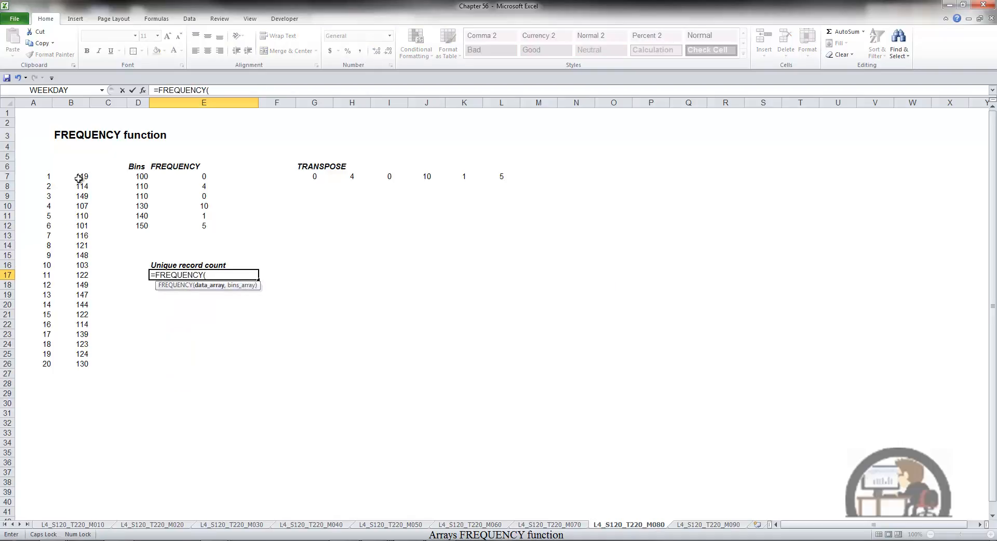
drag(79, 179, 81, 365)
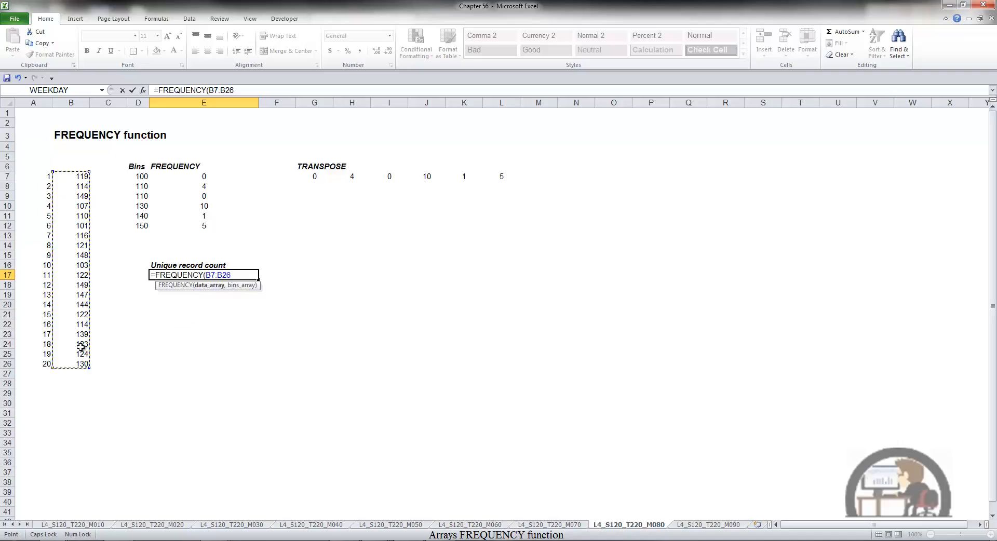
text(,)
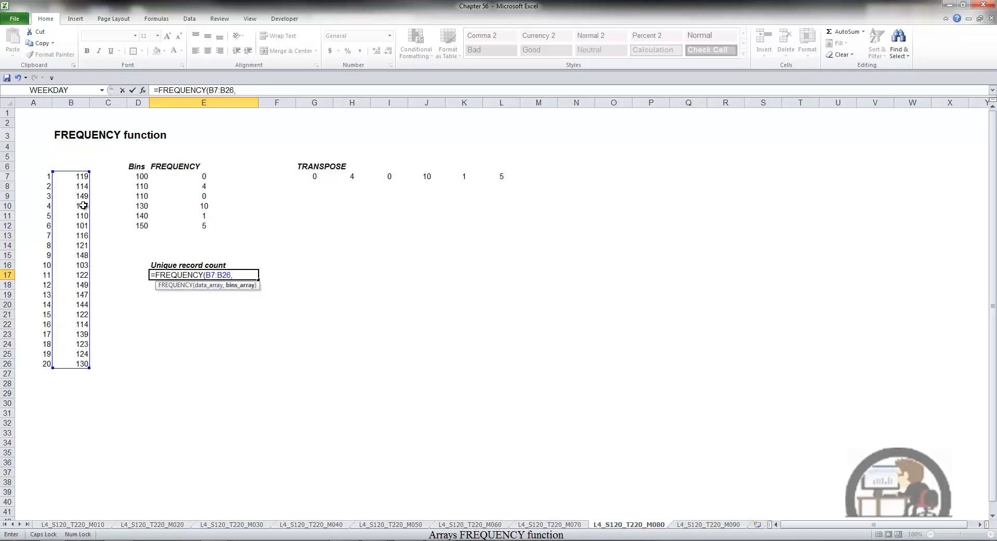
drag(79, 177, 76, 360)
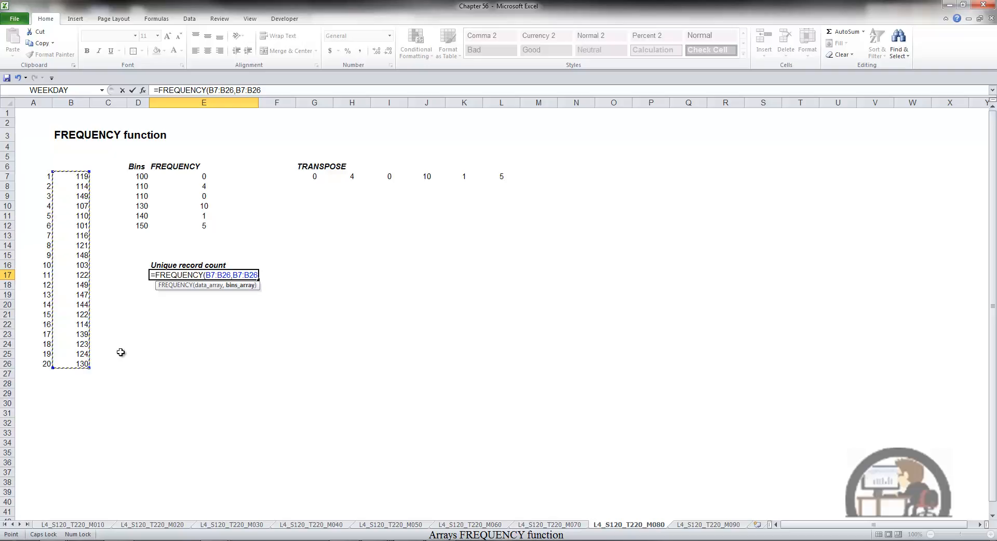
text())
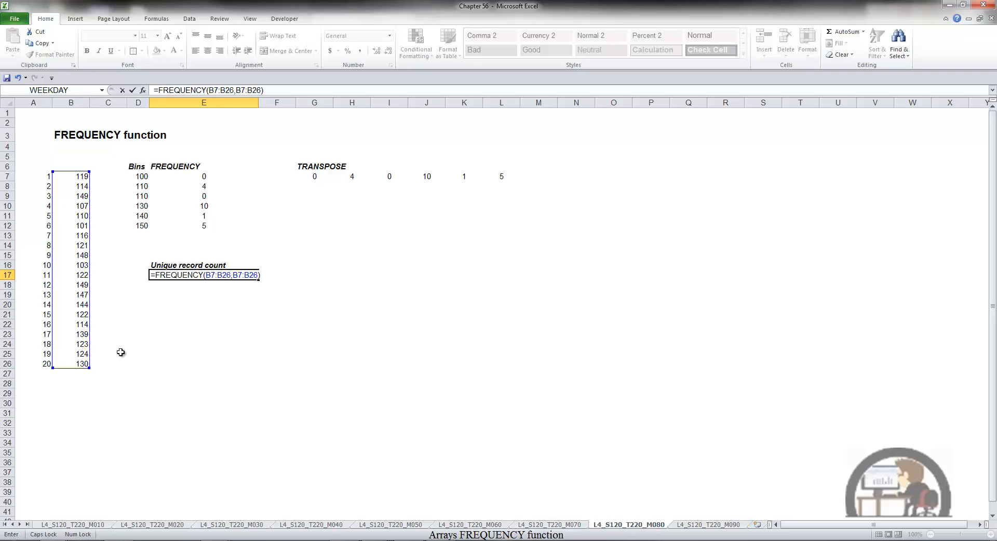
Extend the formula in E17 to =SUMPRODUCT(--(FREQUENCY(B7:B26,B7:B26)>0)) and enter it
text(>0)
click(156, 275)
text(--)
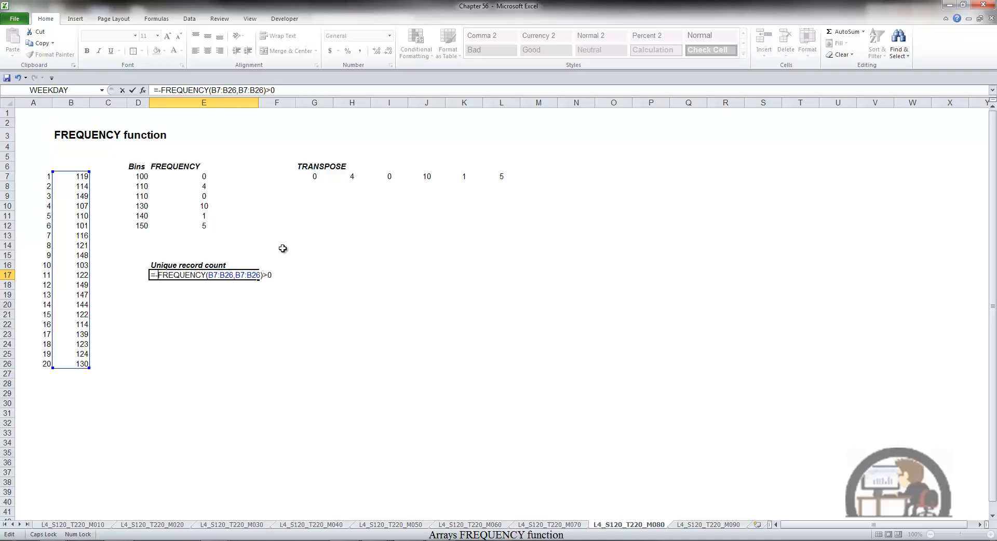
text(()
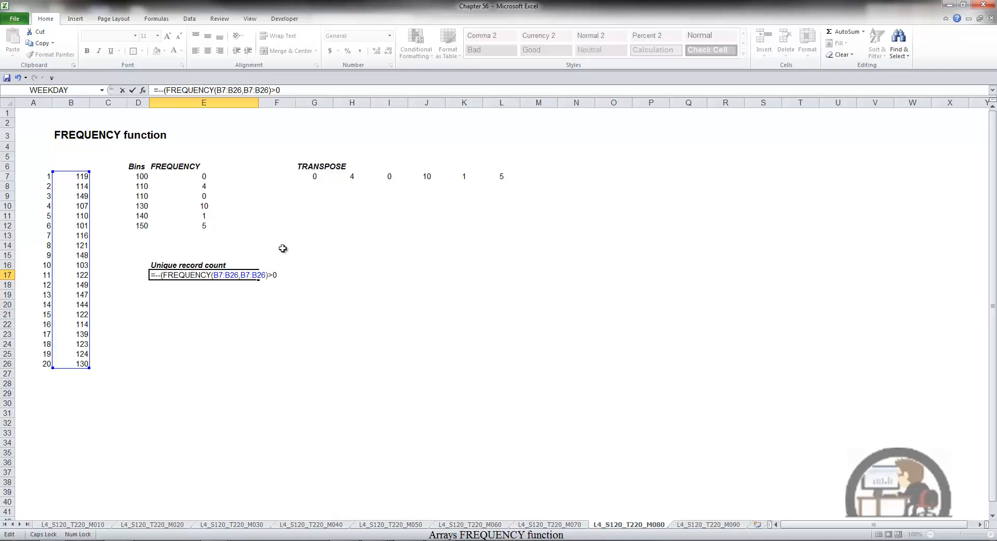
click(281, 275)
text())
text(SUMPRODUCT()
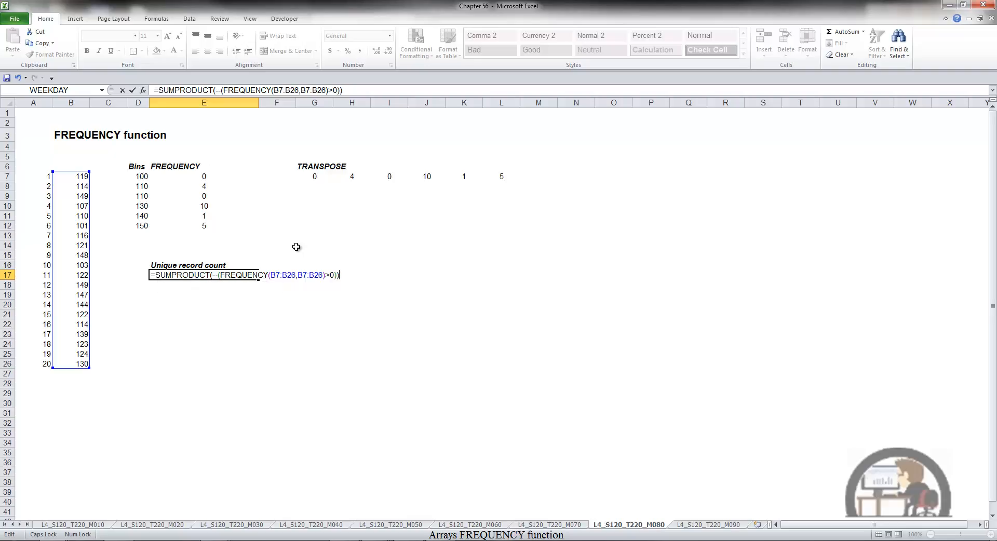
key(Return)
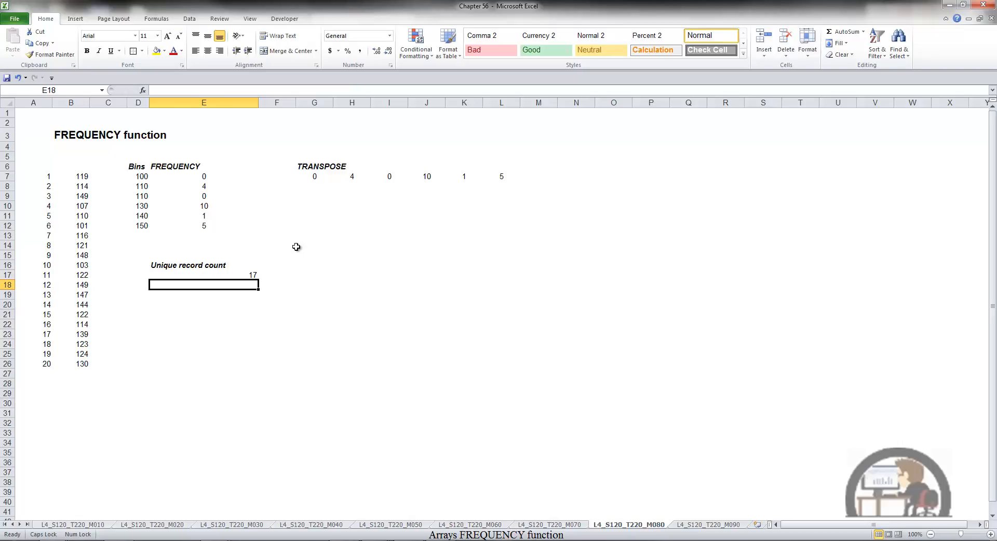
Copy the data in B7:B26 and paste it into column I starting at I13
drag(84, 178, 80, 364)
key(ctrl+c)
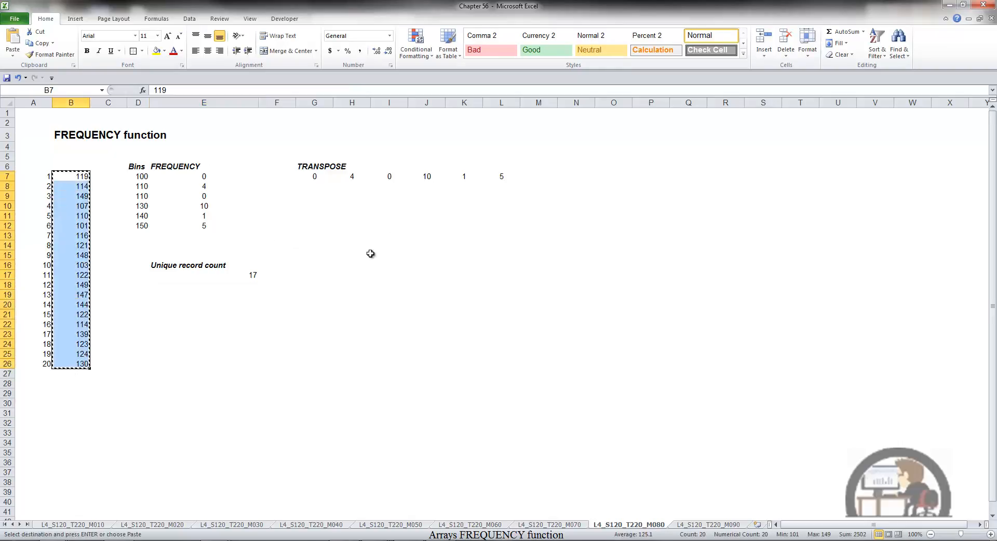
click(390, 236)
key(ctrl+v)
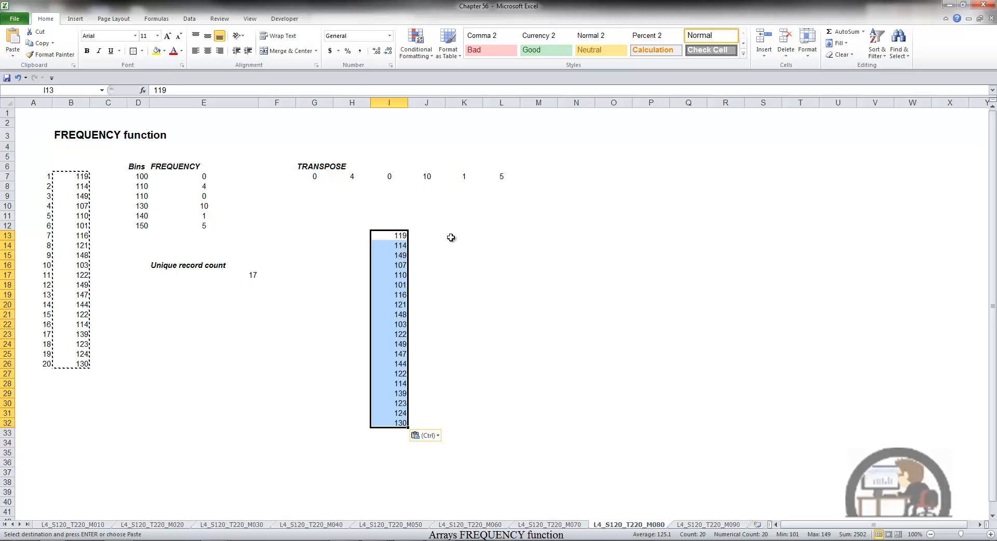
Remove the duplicate values from the pasted list in I13:I32, checking Column 1 without headers
click(189, 19)
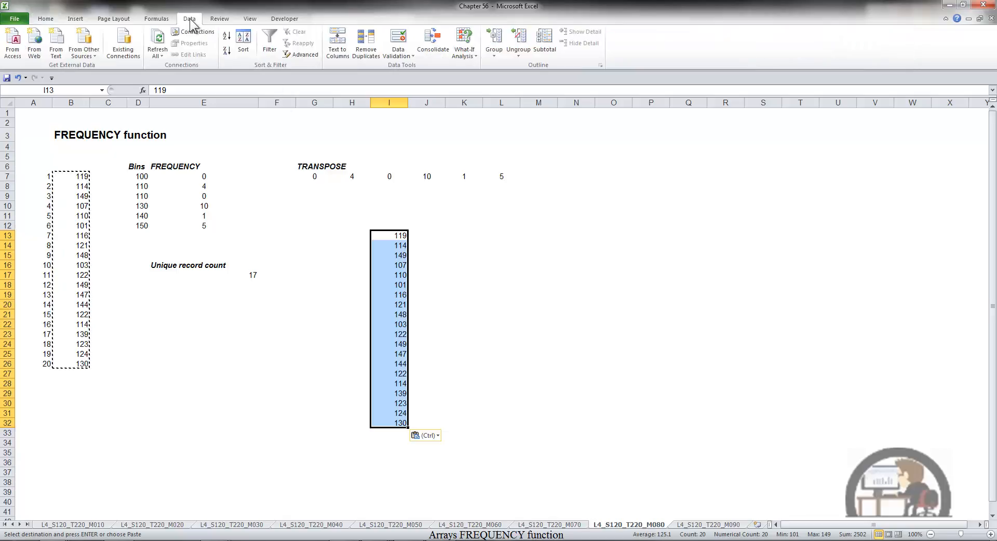
click(369, 41)
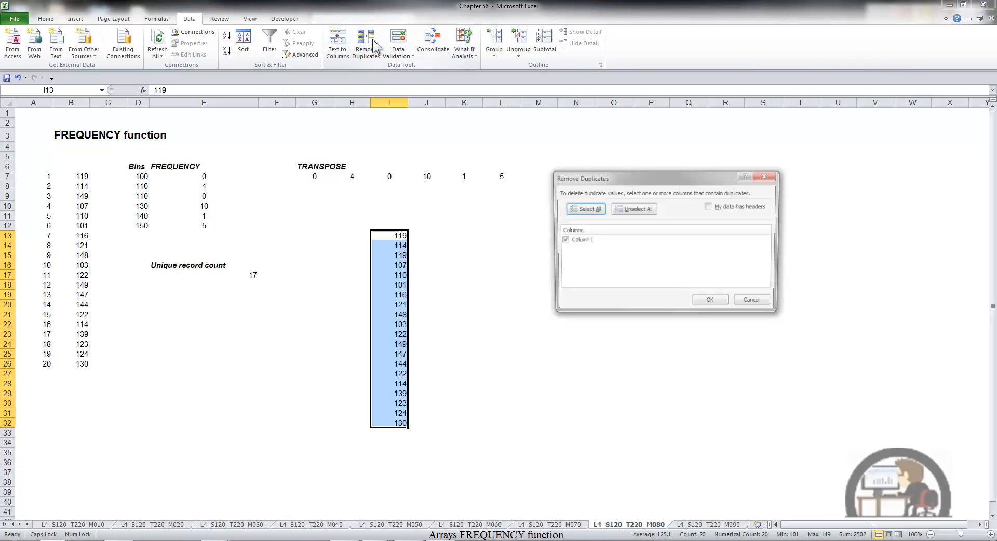
click(703, 301)
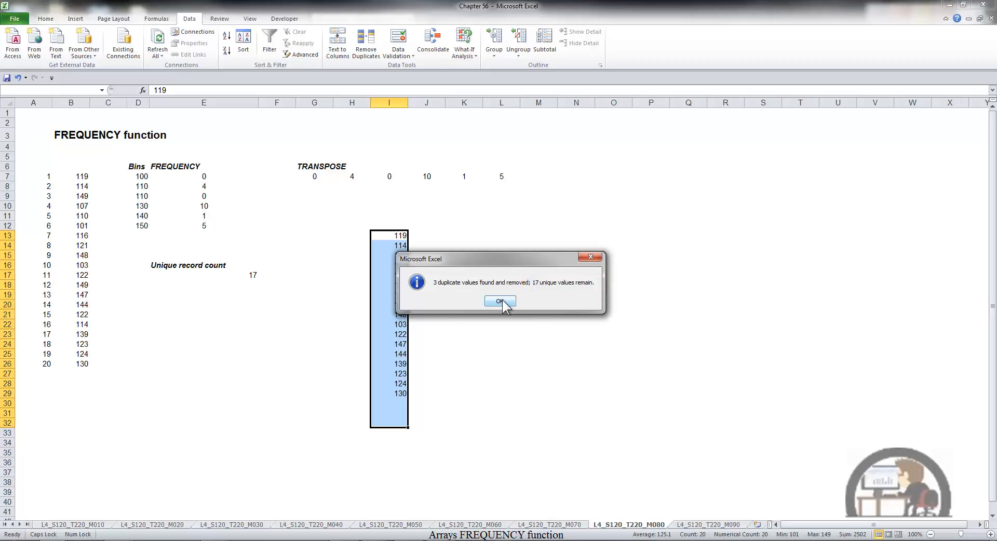
click(500, 302)
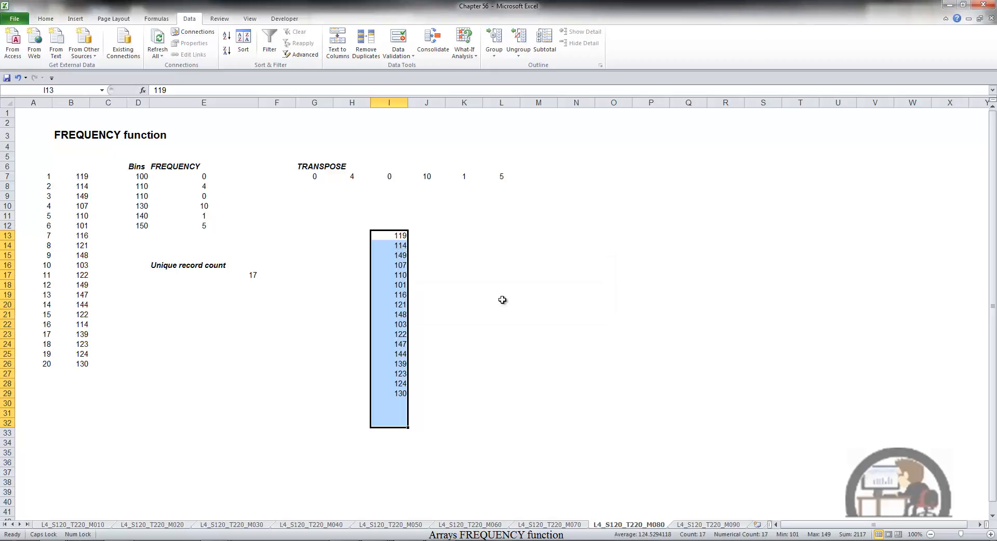